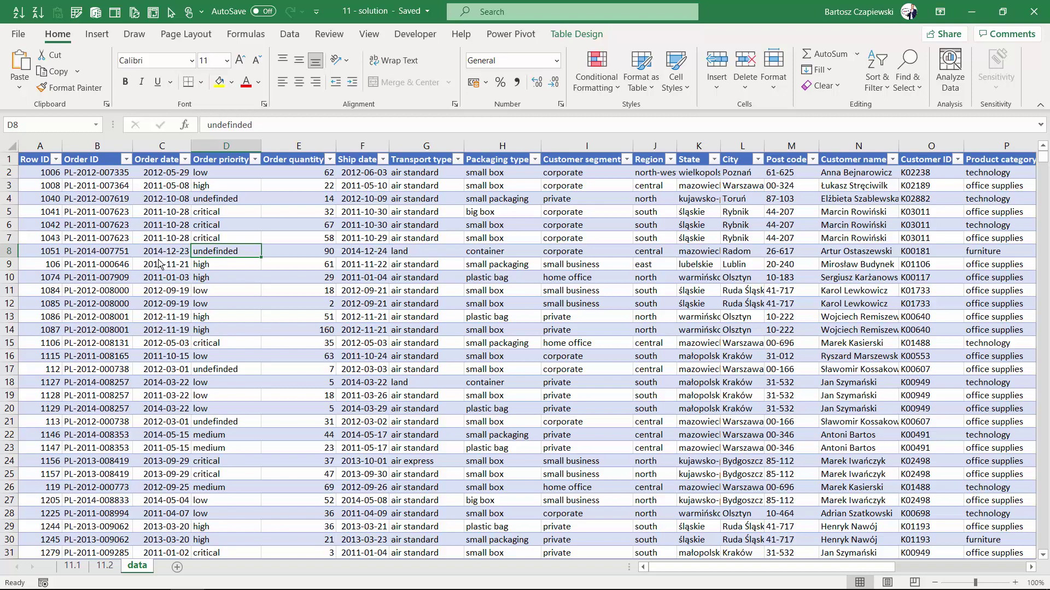
Insert a PivotTable from Table1 on a new worksheet, then glance at Fields, Items & Sets
left_click(97, 33)
left_click(25, 63)
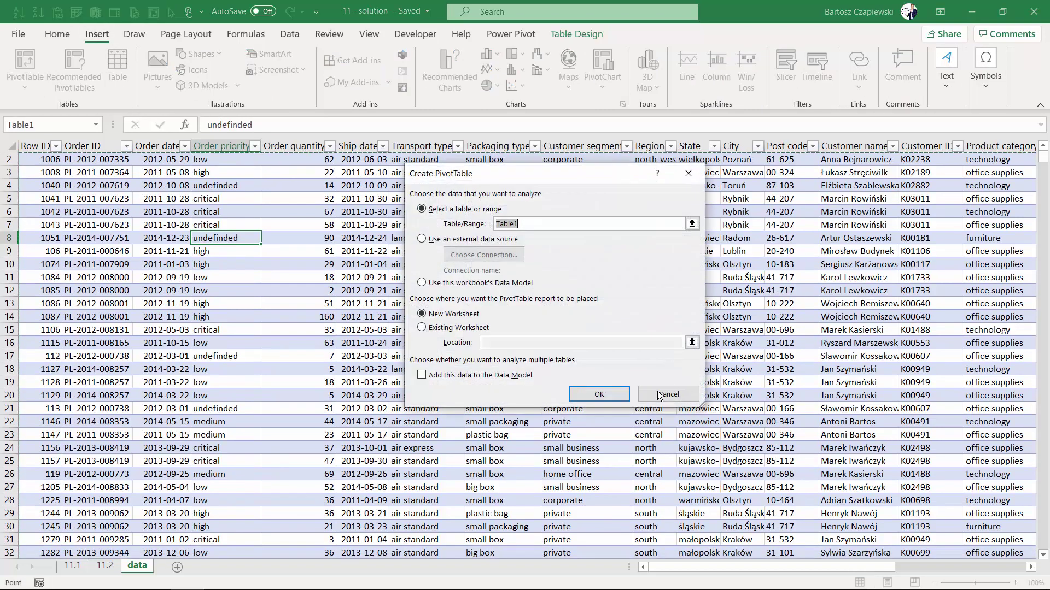
left_click(599, 396)
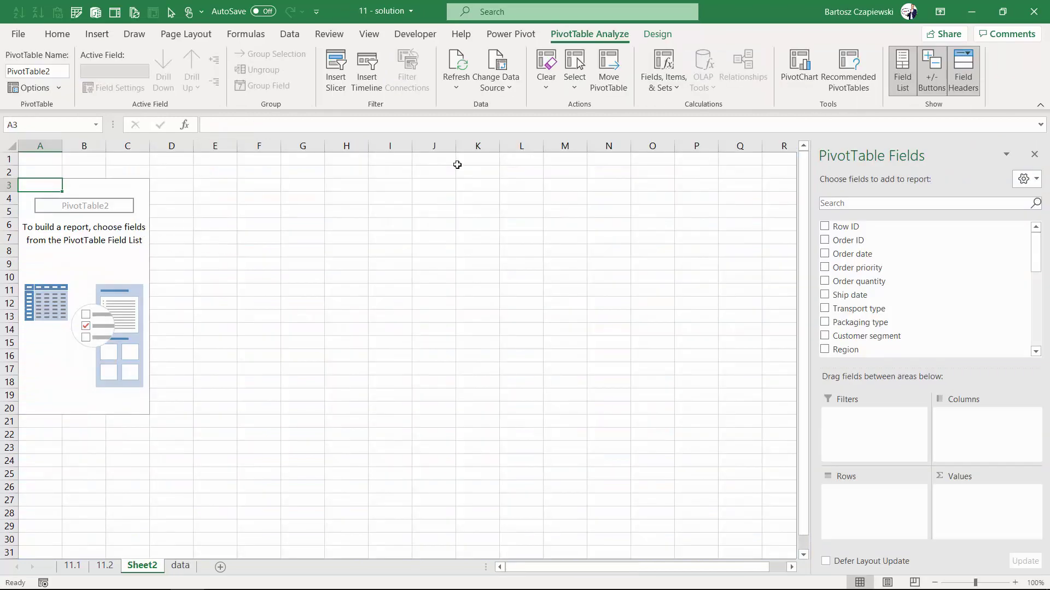
left_click(664, 74)
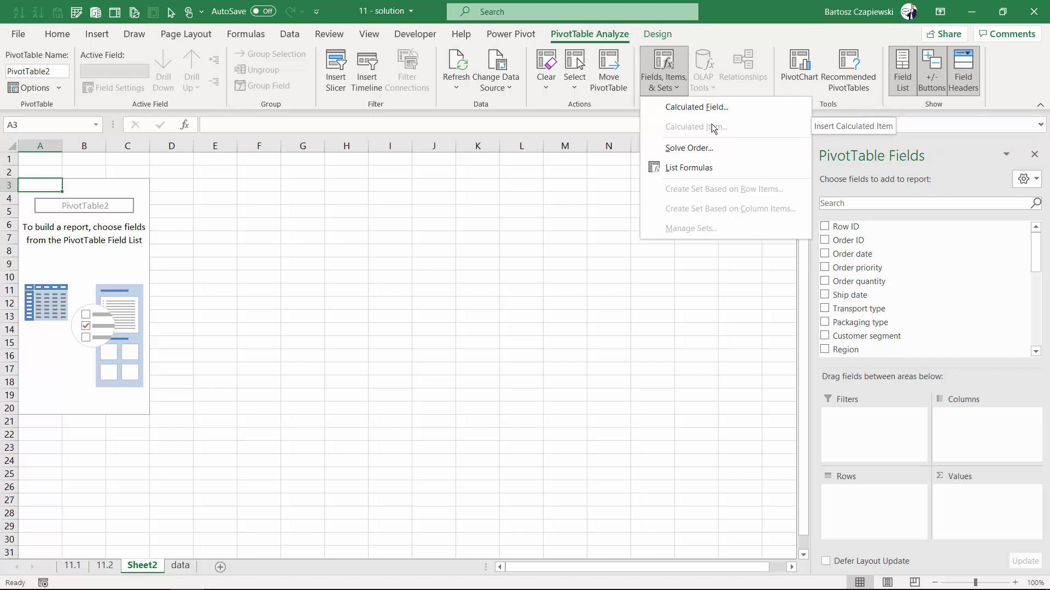
left_click(50, 198)
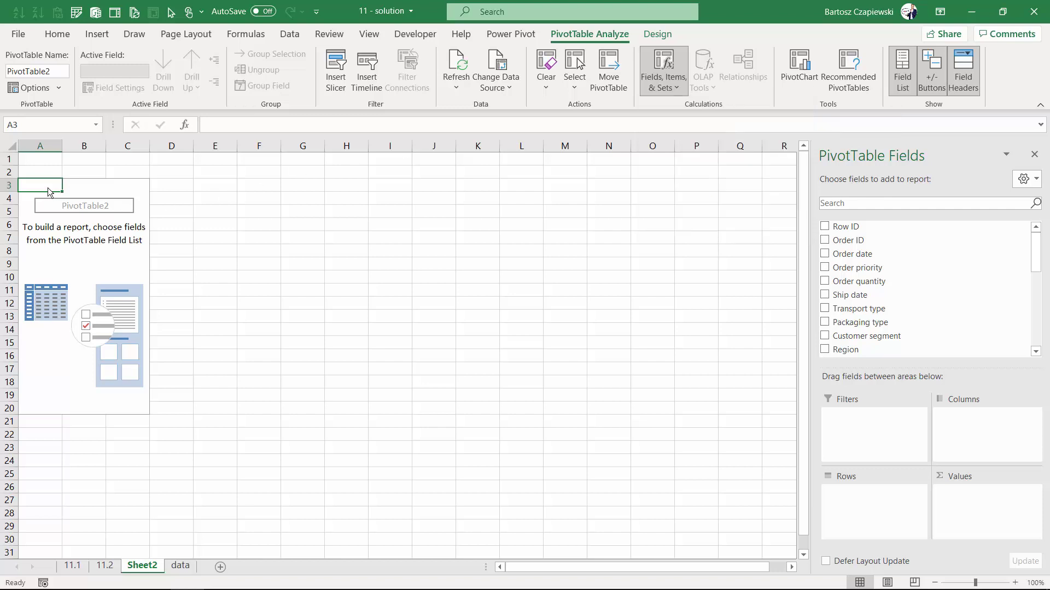
Place the Order priority field in the pivot's Rows area
scroll(853, 317, "down", 2)
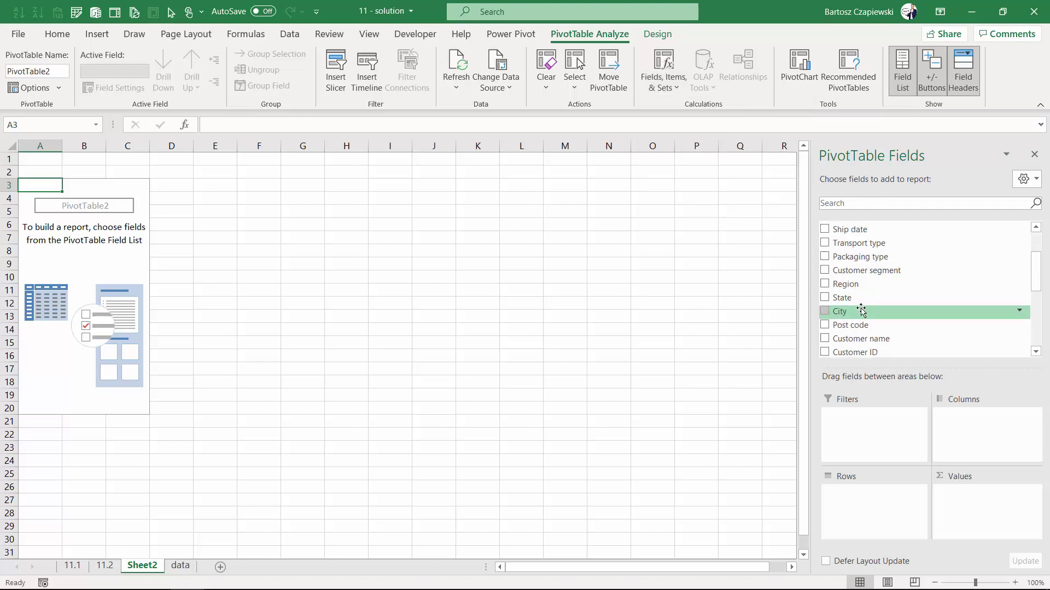
scroll(858, 306, "up", 1)
left_click_drag(863, 236, 853, 494)
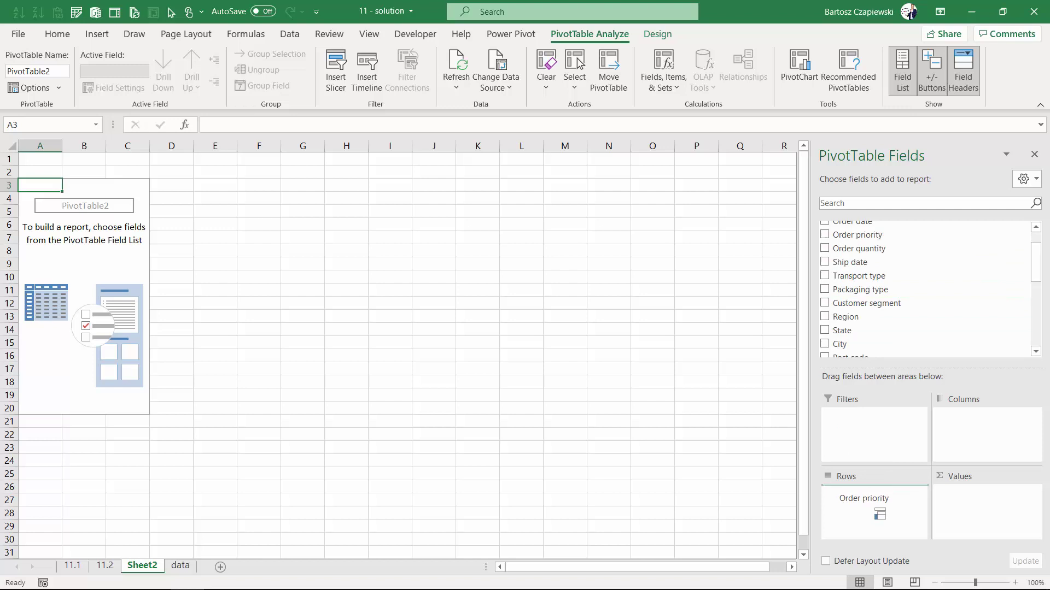
Attempt a Calculated Item on the low priority label and dismiss Excel's warning
left_click(52, 201)
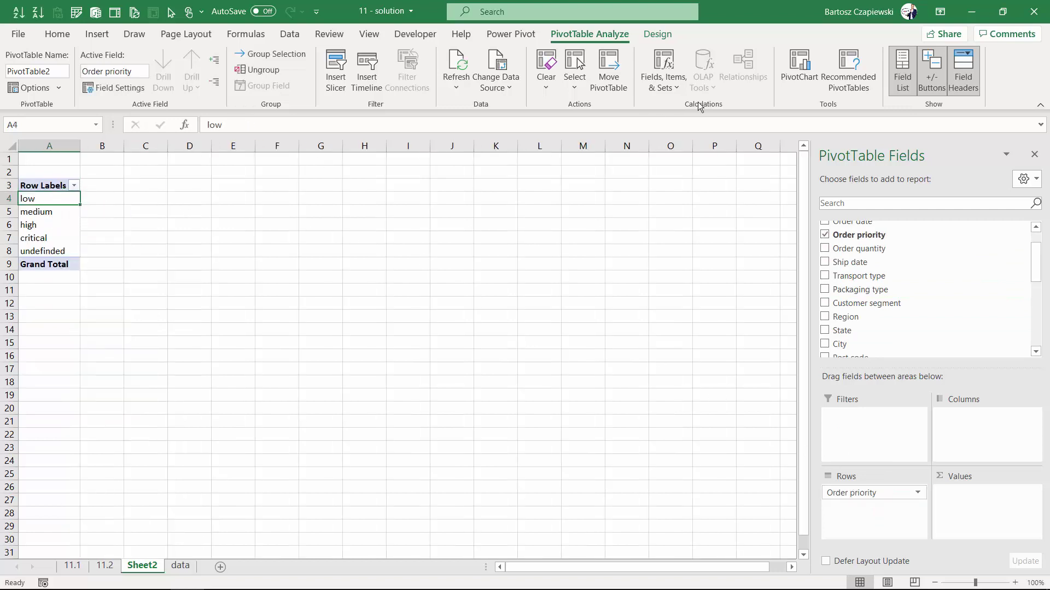
left_click(672, 90)
left_click(695, 127)
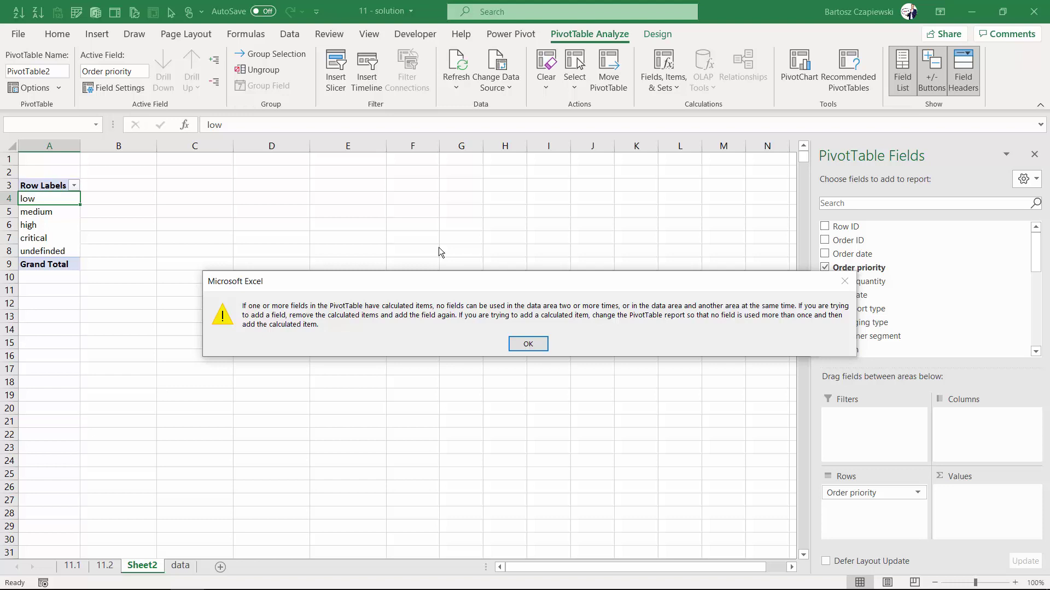
left_click(527, 345)
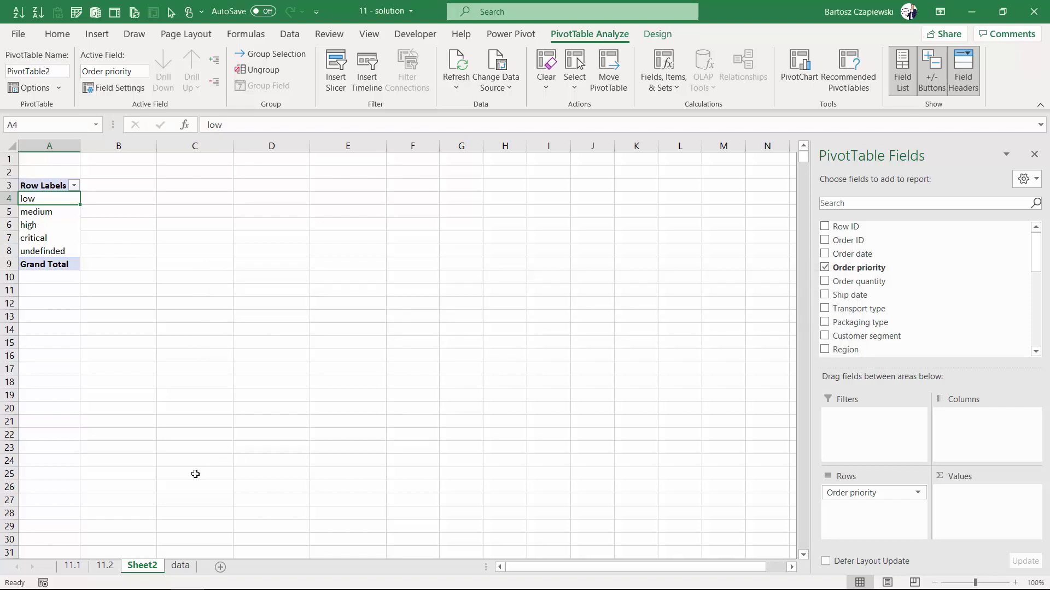
left_click(107, 567)
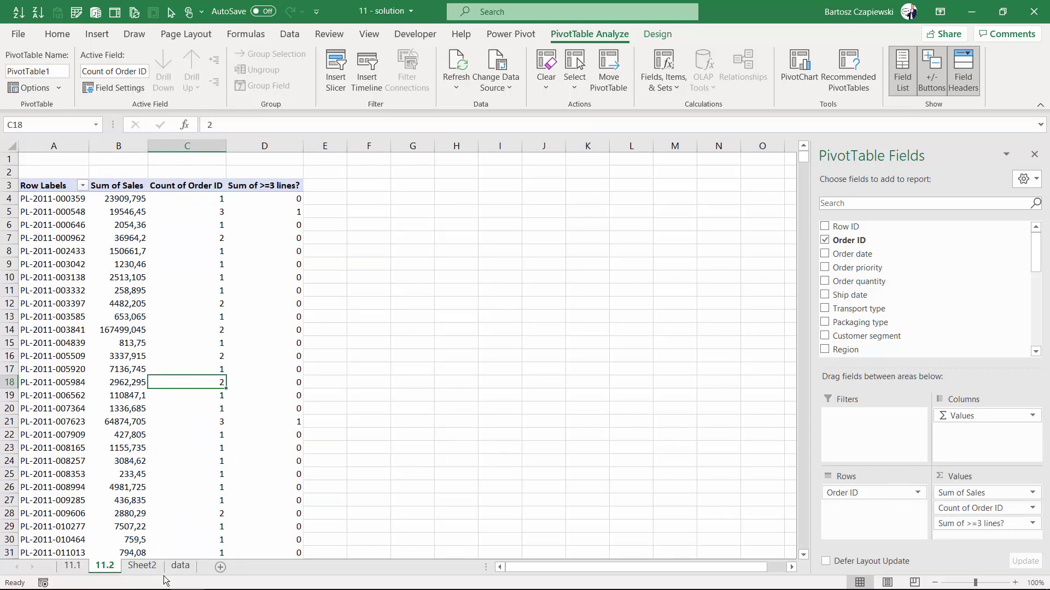
left_click(142, 566)
key("ctrl+Page_Up")
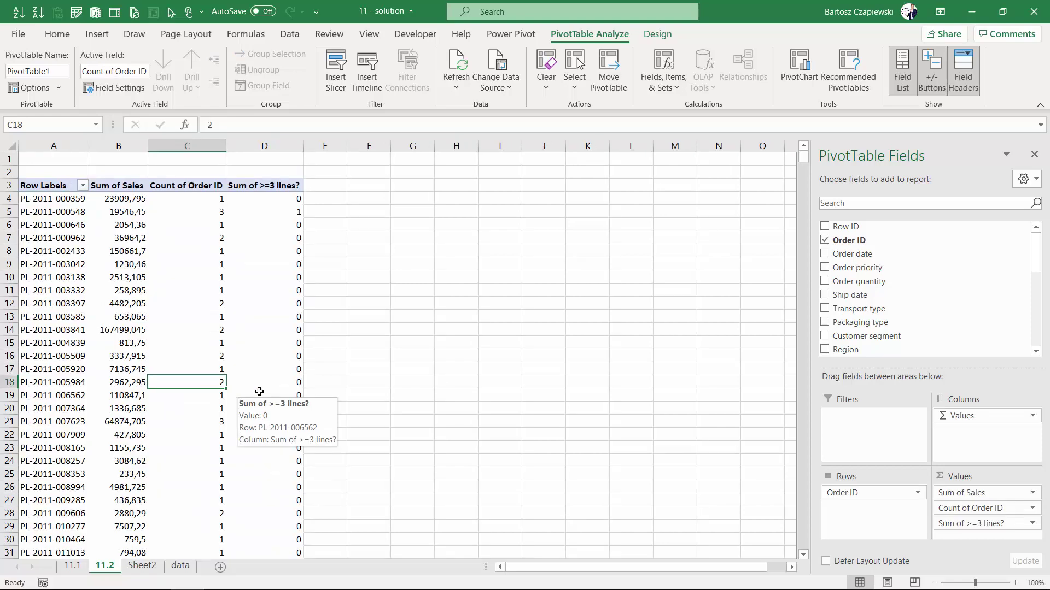
left_click_drag(977, 509, 640, 481)
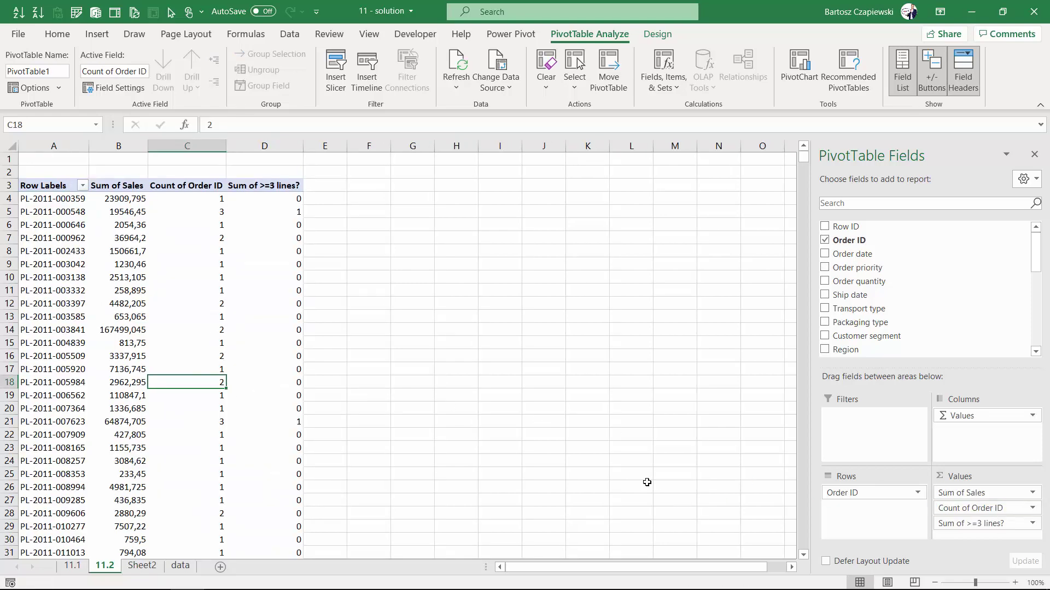
left_click(143, 567)
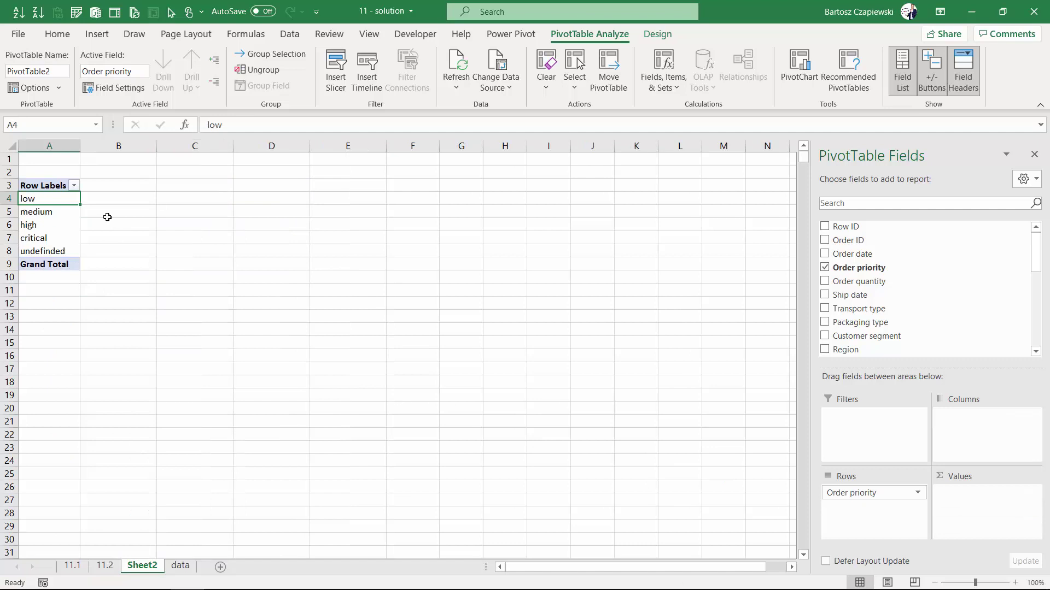
left_click(663, 71)
left_click(696, 128)
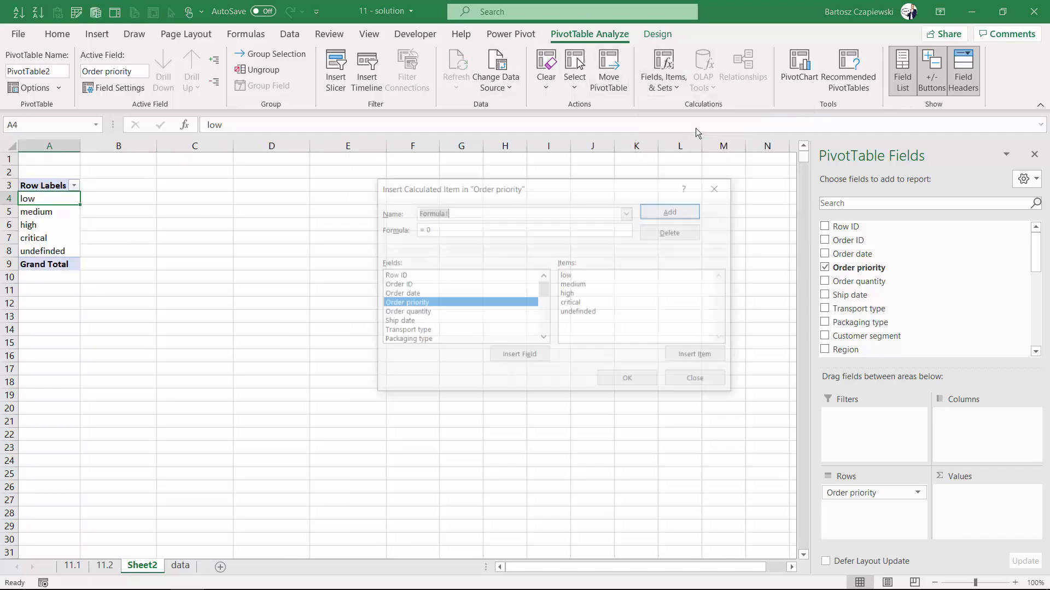
left_click(715, 185)
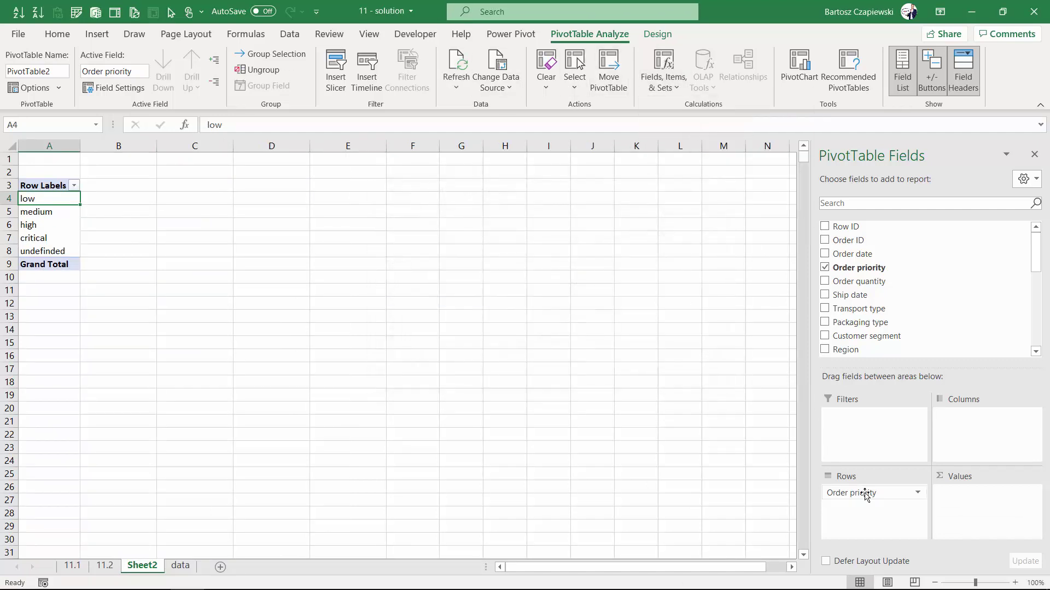
left_click_drag(858, 492, 596, 383)
left_click_drag(847, 256, 868, 519)
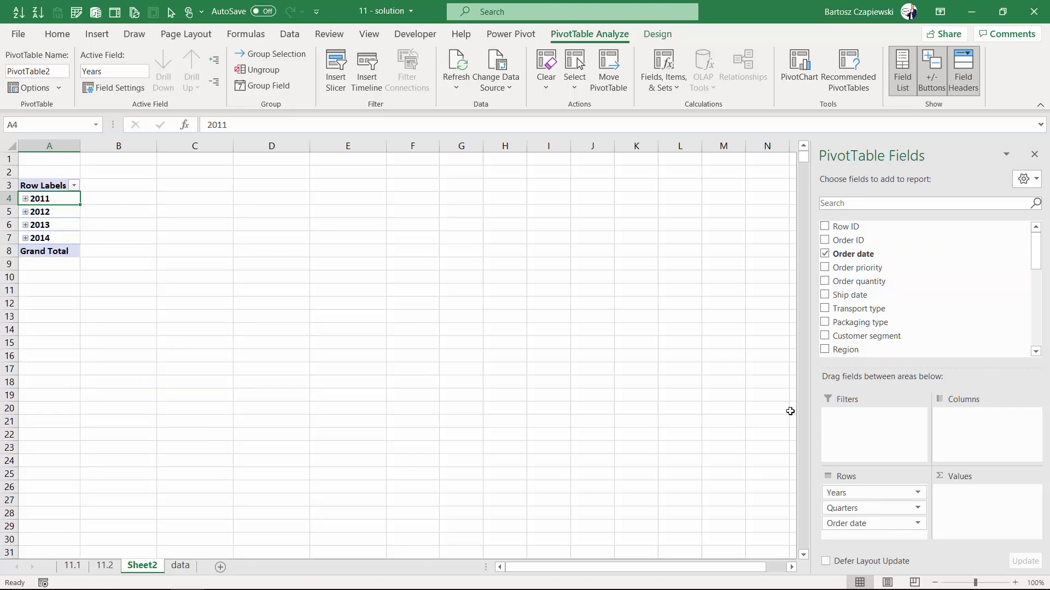
left_click_drag(836, 493, 793, 486)
left_click_drag(836, 492, 686, 183)
left_click_drag(847, 268, 861, 497)
left_click(666, 92)
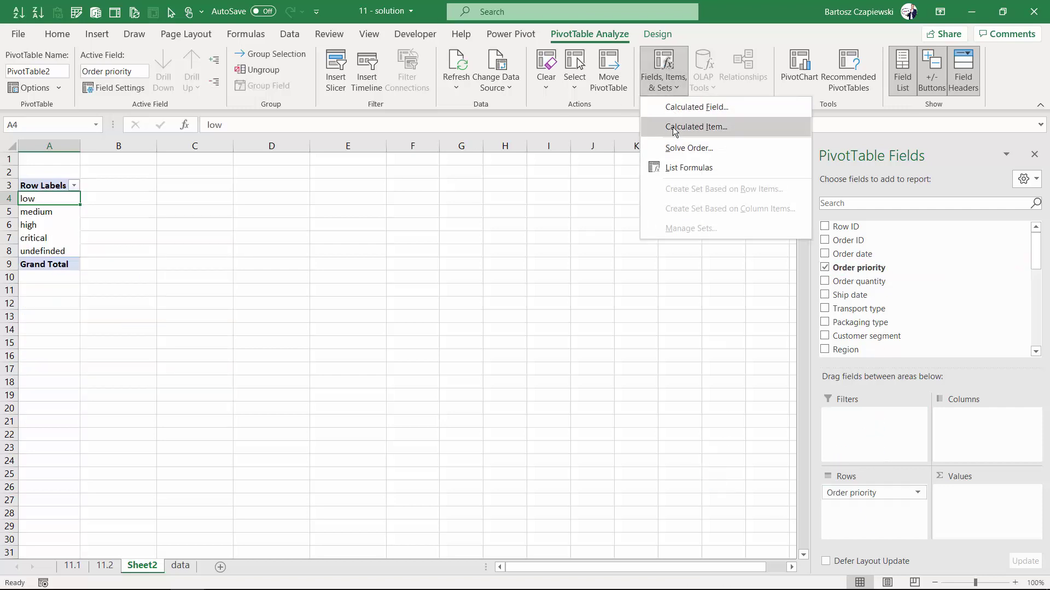
left_click(710, 129)
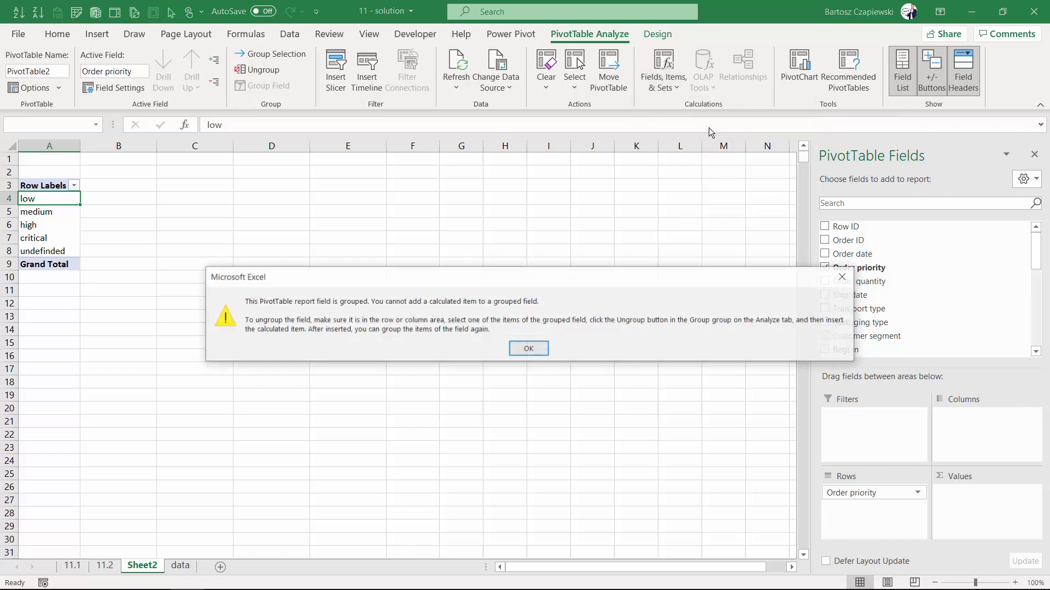
left_click(529, 349)
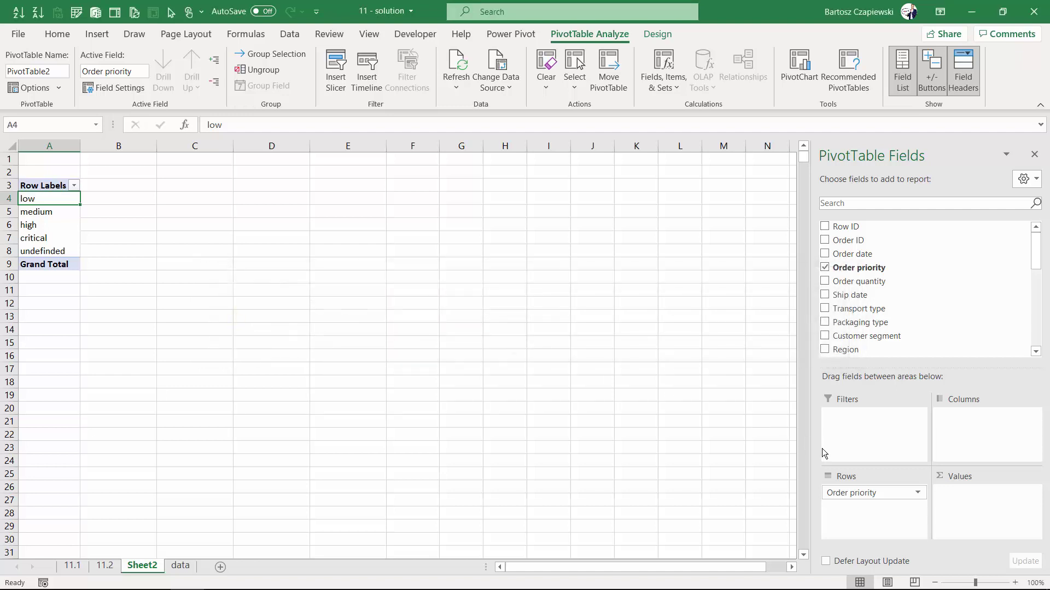
Swap Order priority for Order date in Rows and ungroup the date years
left_click_drag(874, 492, 722, 422)
left_click_drag(852, 254, 868, 483)
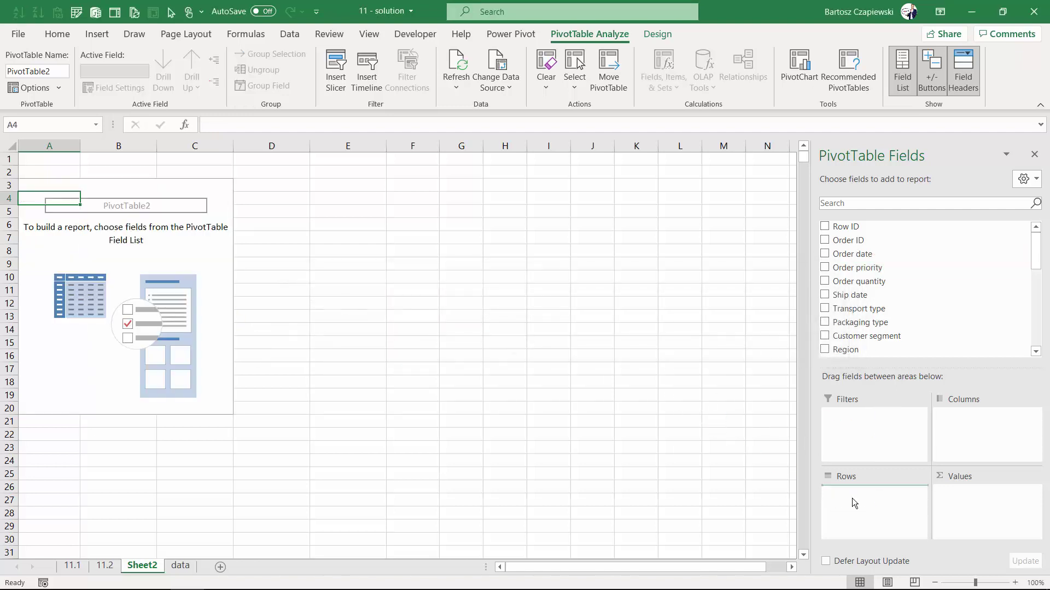
right_click(55, 199)
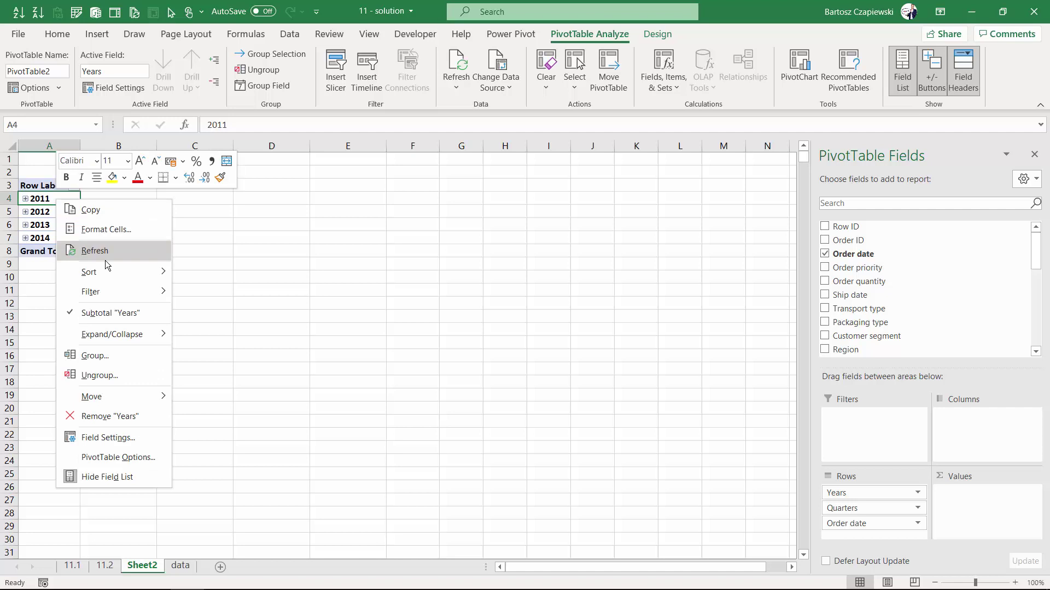
left_click(112, 376)
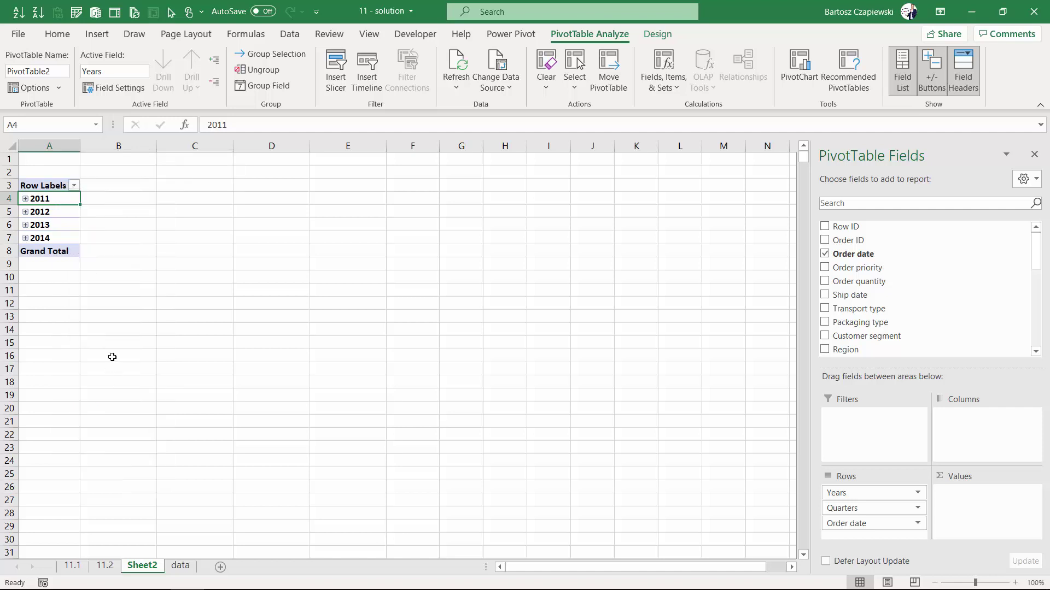
Replace Order date with Order priority in Rows and verify the Calculated Item dialog opens
left_click_drag(897, 492, 654, 412)
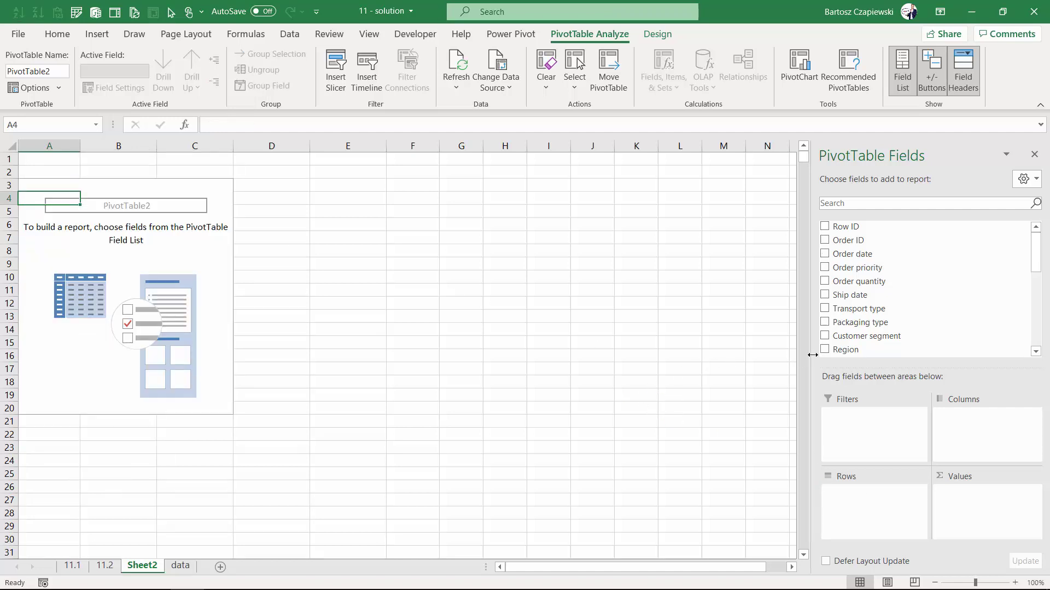
left_click_drag(861, 268, 864, 502)
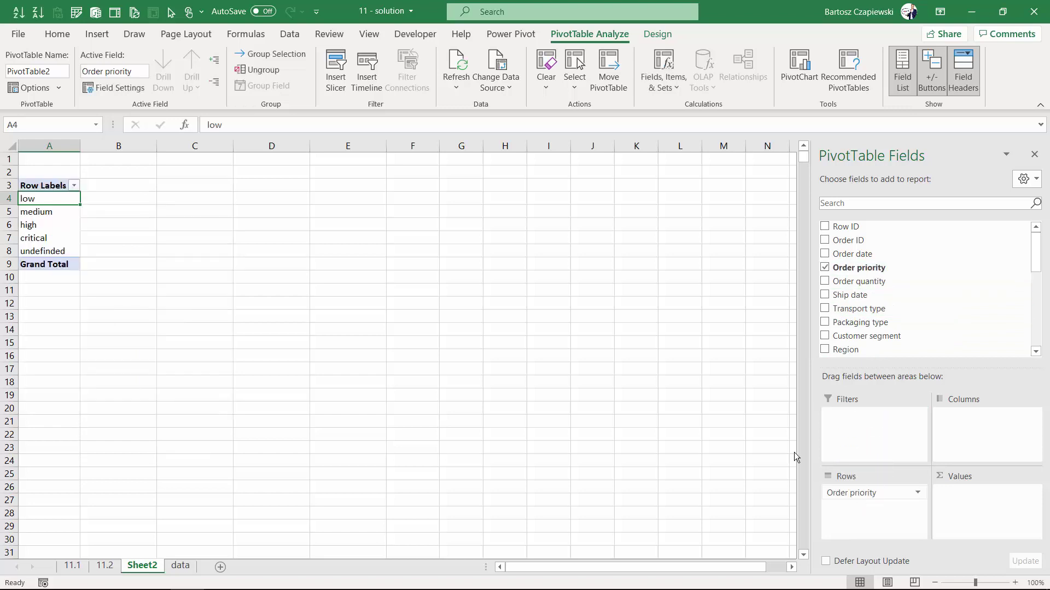
left_click(663, 82)
left_click(712, 128)
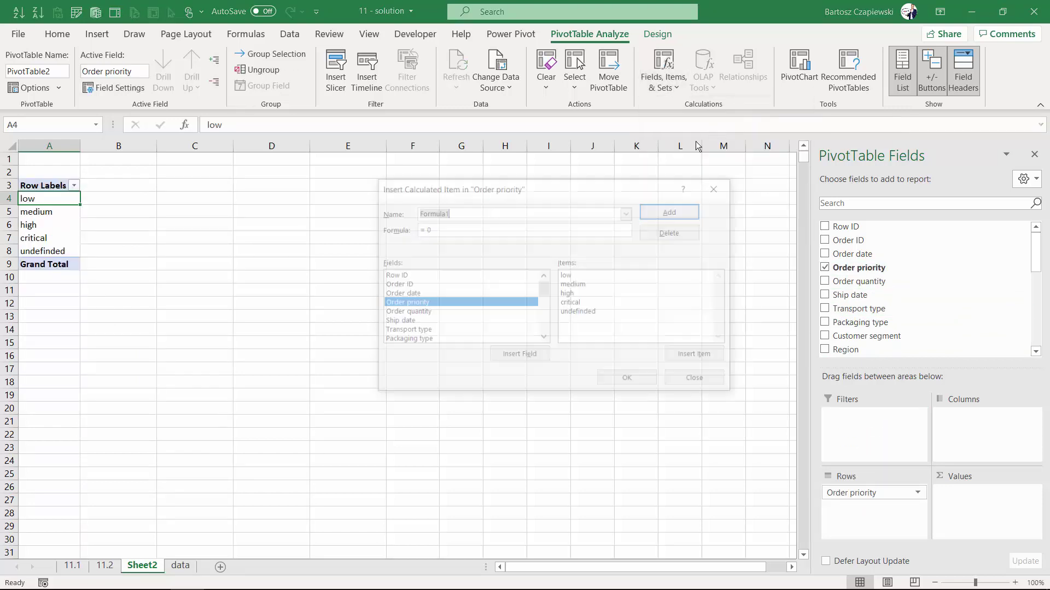
left_click(708, 382)
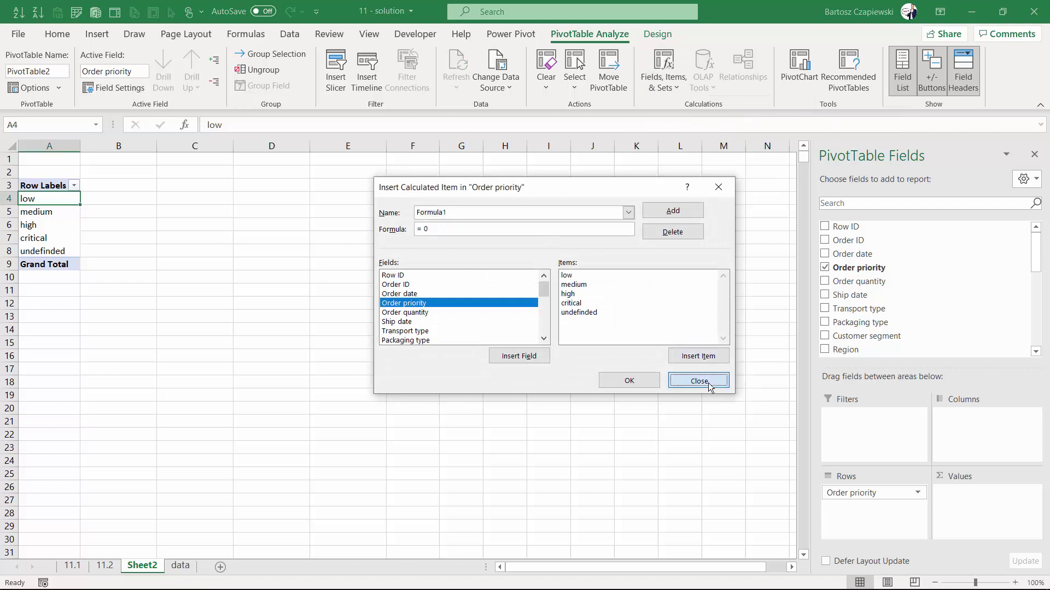
Add Sales to the pivot's Values area as Sum of Sales
left_click(68, 201)
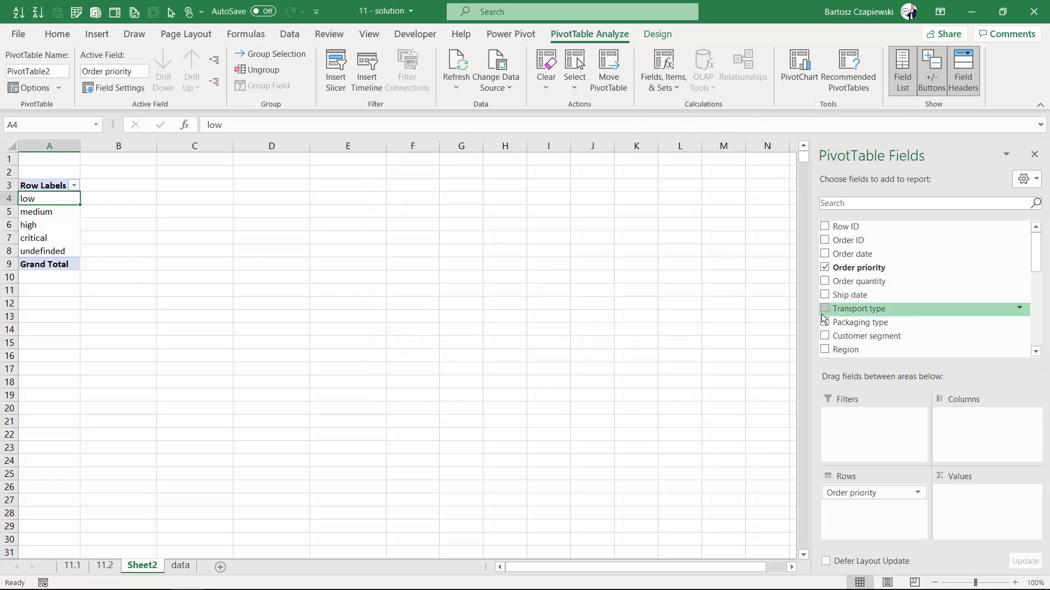
scroll(854, 308, "down", 5)
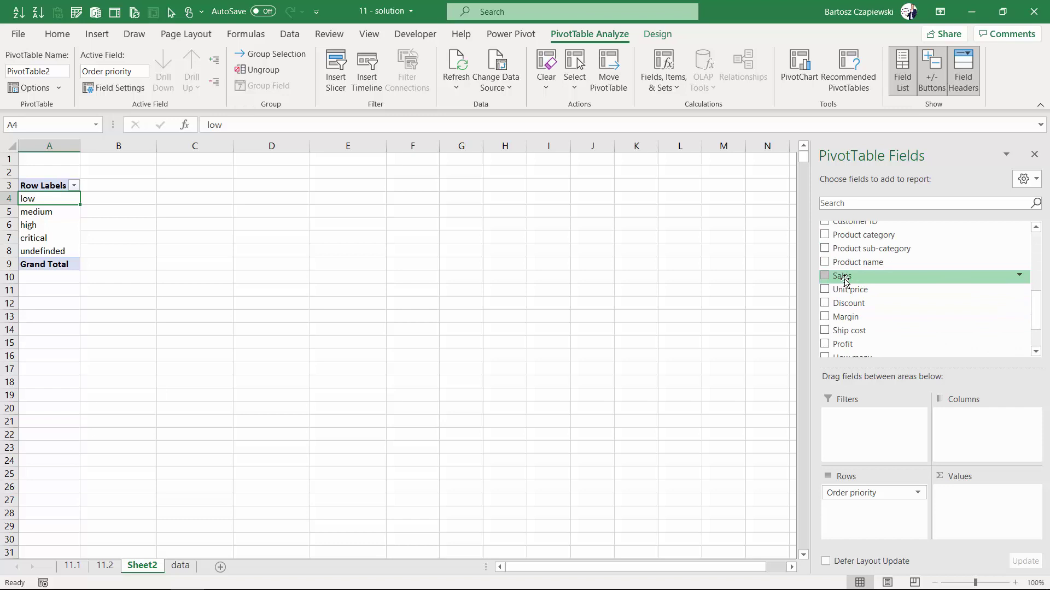
left_click_drag(844, 278, 978, 492)
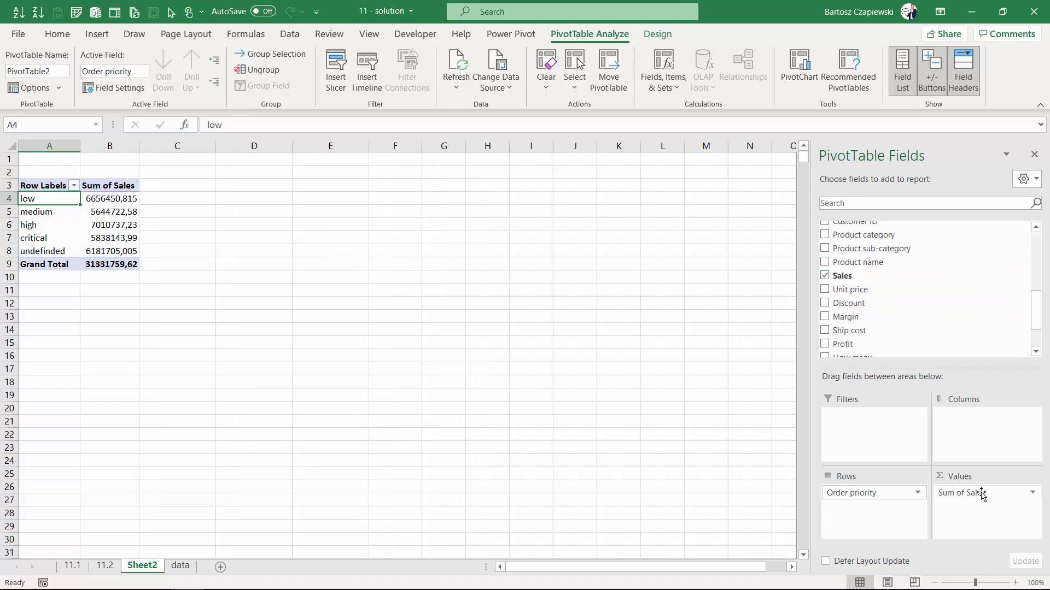
Format Sum of Sales as Number with 0 decimals and a 1000 separator
right_click(120, 199)
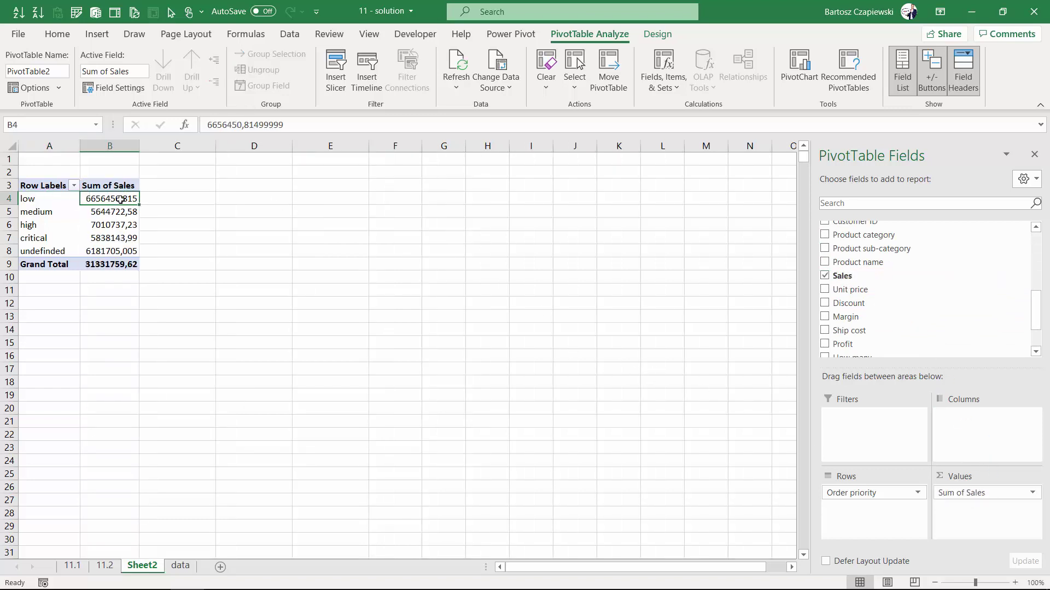
left_click(167, 252)
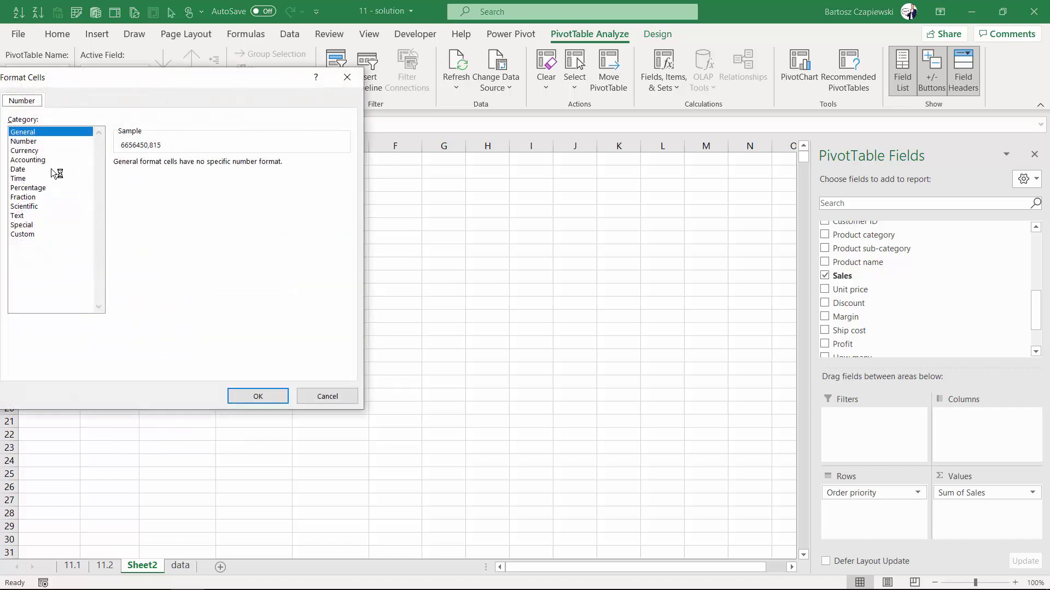
left_click(36, 143)
left_click(210, 167)
left_click(209, 167)
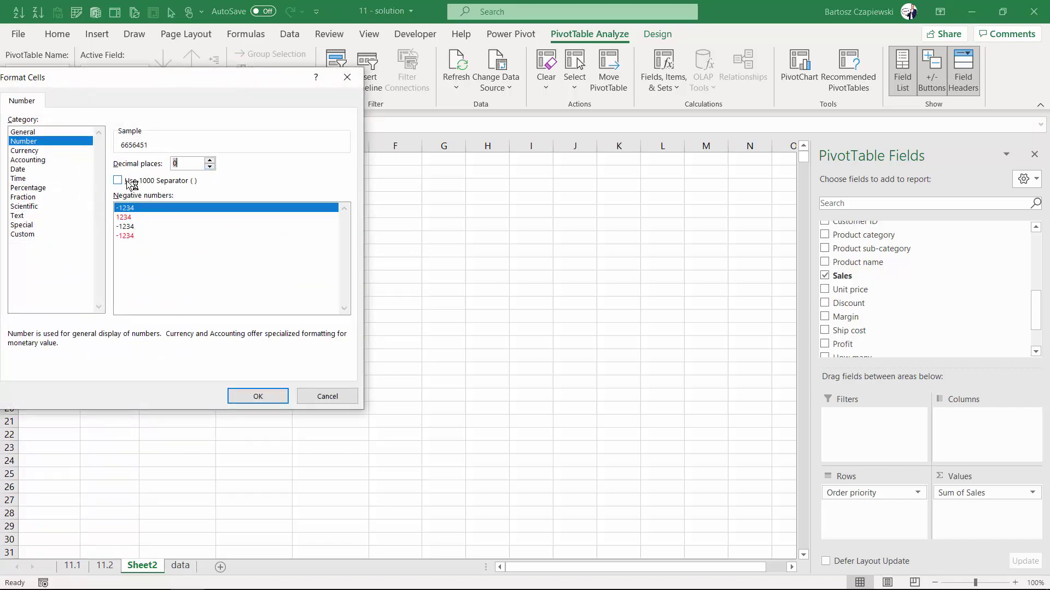
left_click(129, 181)
left_click(255, 396)
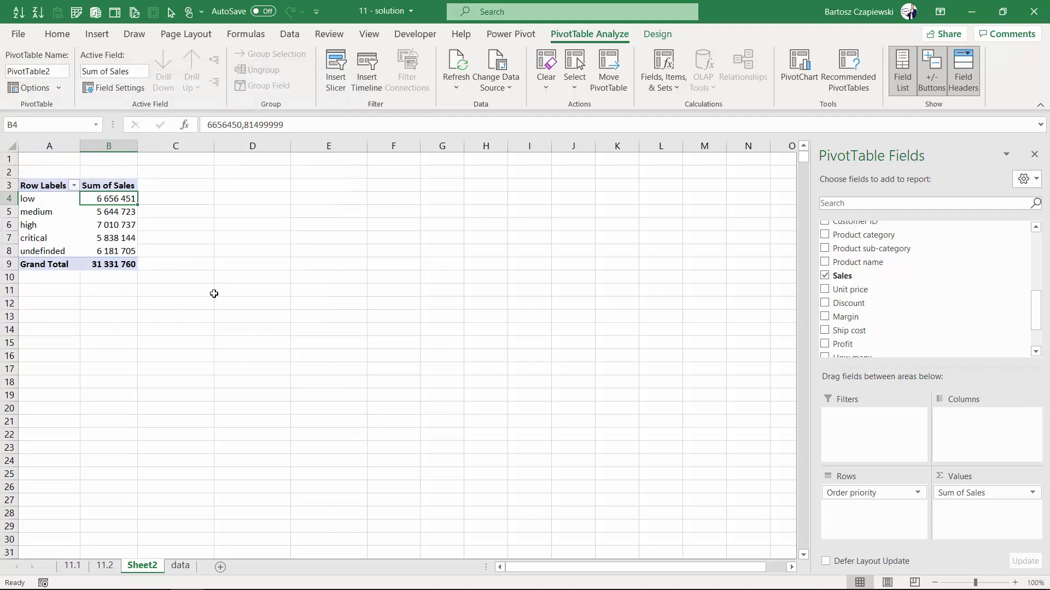
Drag the critical row label up to row 4, above low, medium and high
left_click(46, 241)
left_click_drag(48, 246, 52, 191)
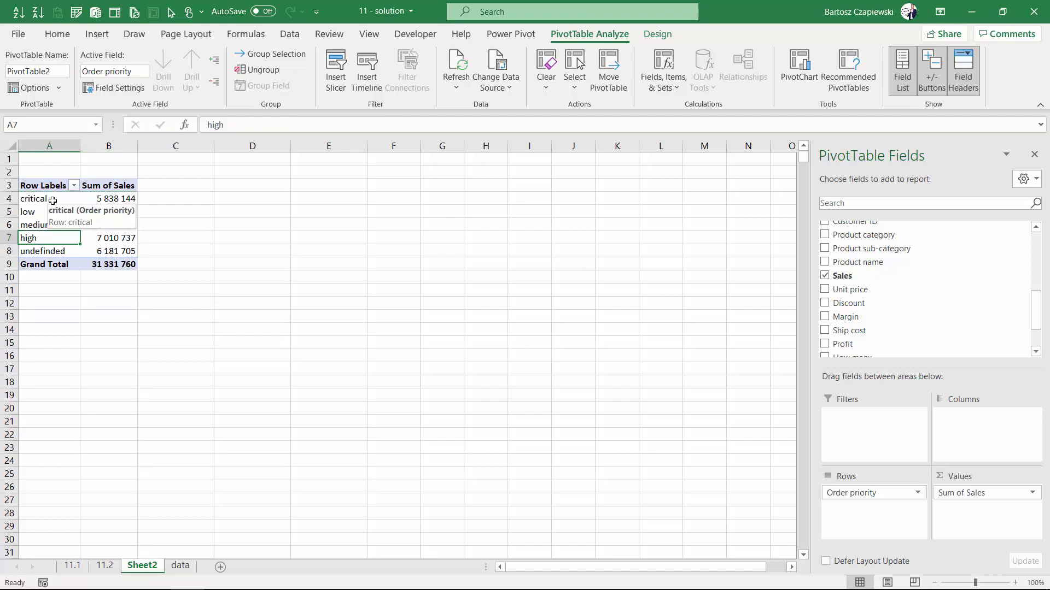
left_click(53, 200)
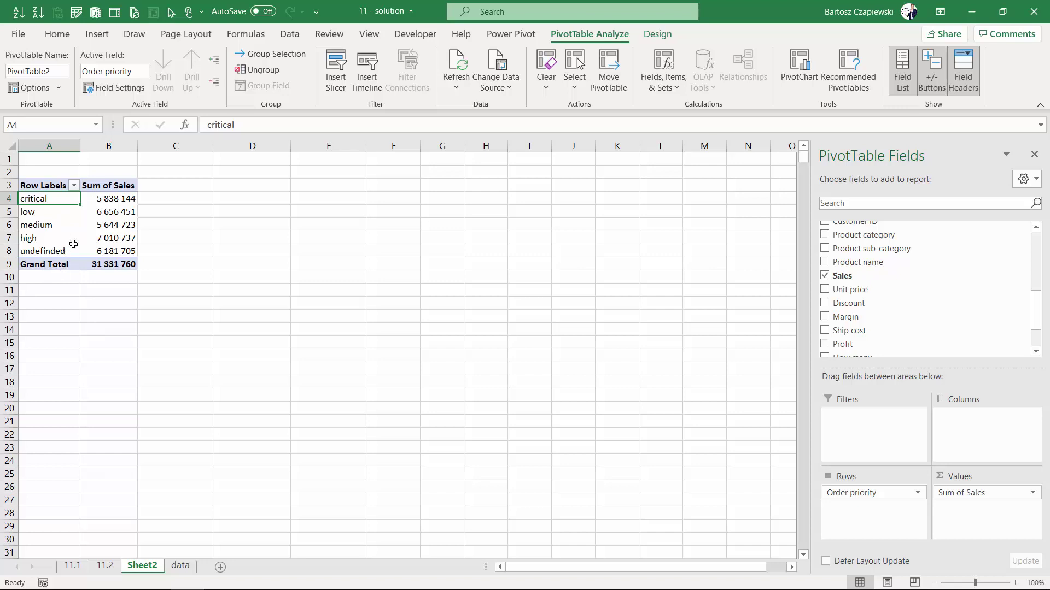
mouse_move(99, 263)
Add calculated item 'non critical' with formula =low+medium+high+undefinded to Order priority
left_click(665, 83)
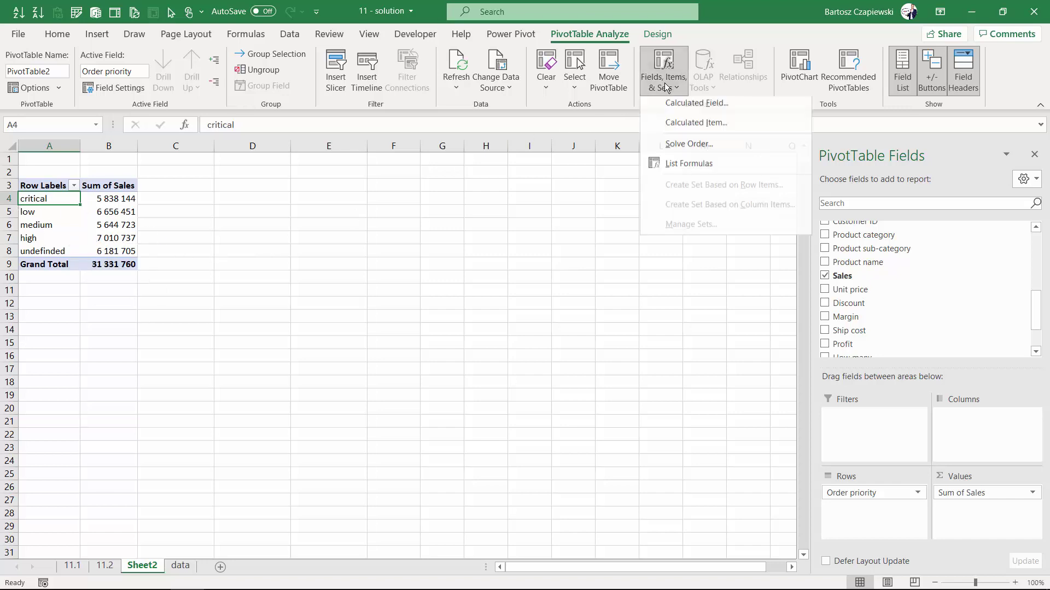
left_click(703, 125)
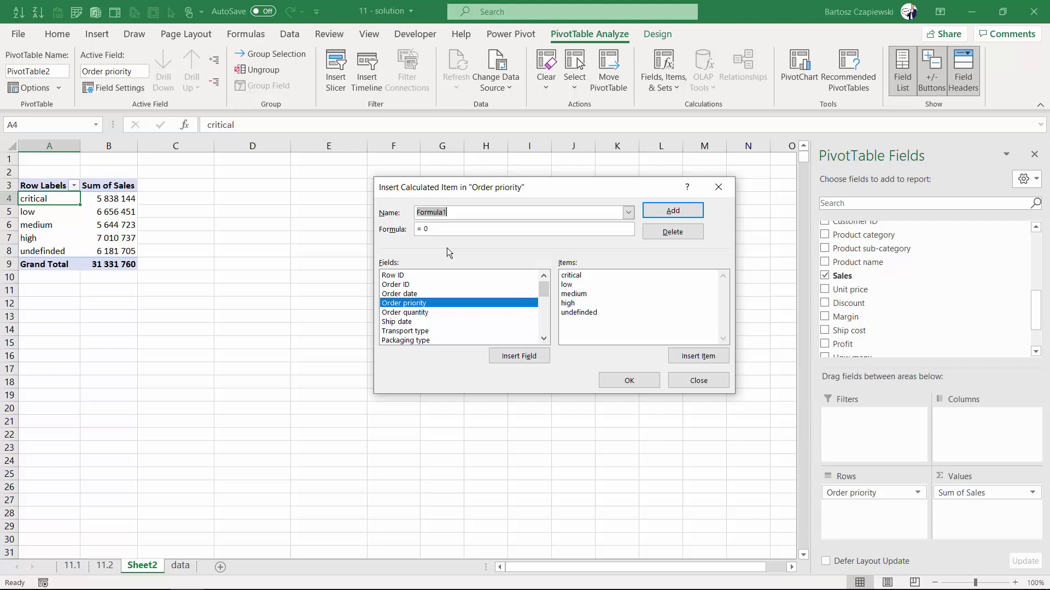
type("non critical")
double_click(569, 285)
type("+")
double_click(583, 294)
type("+")
double_click(581, 304)
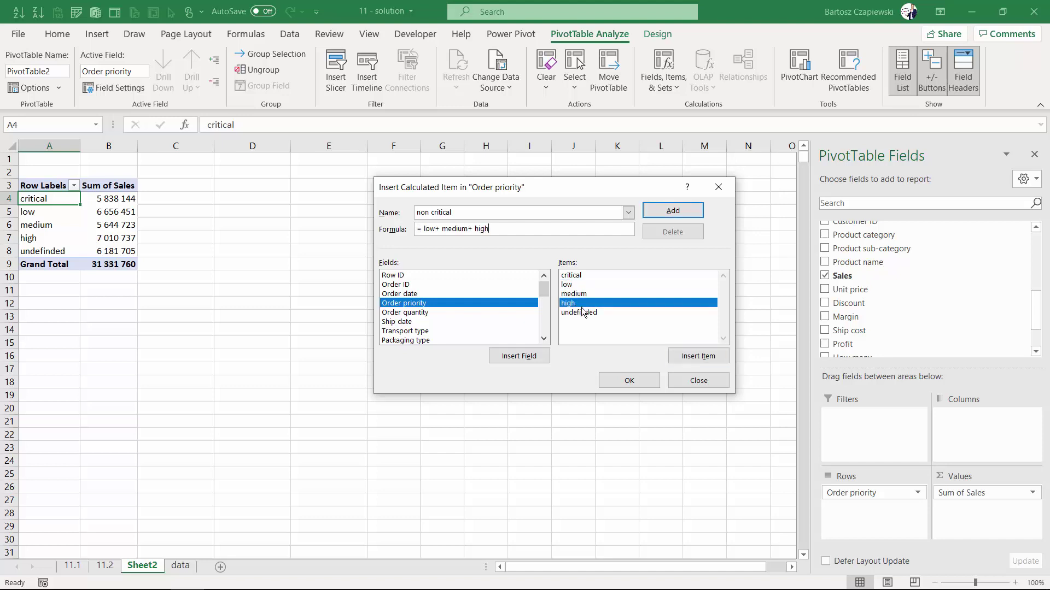
type("+")
double_click(589, 314)
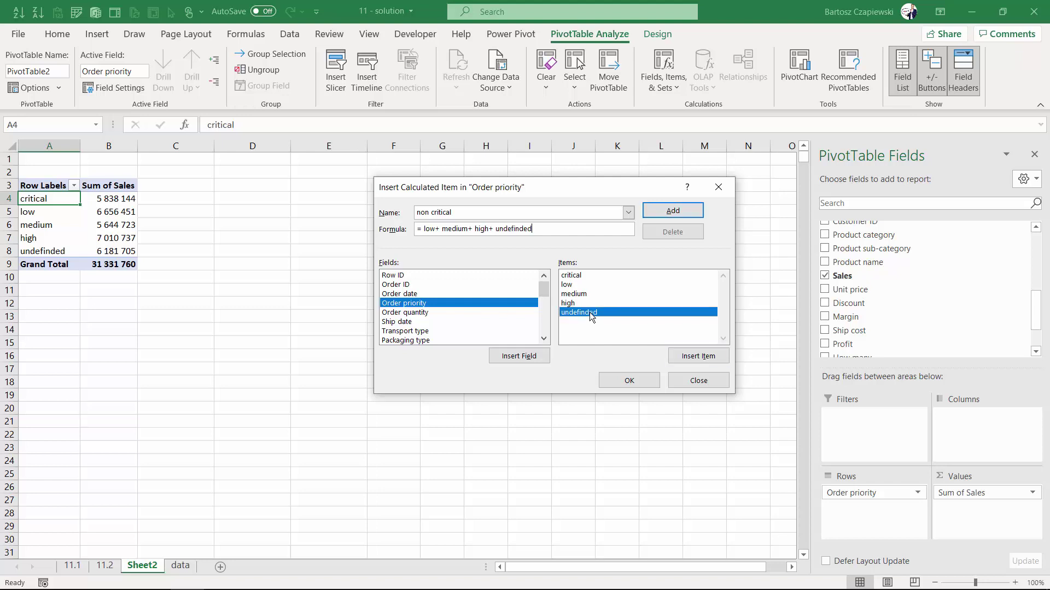
left_click(629, 381)
left_click(41, 265)
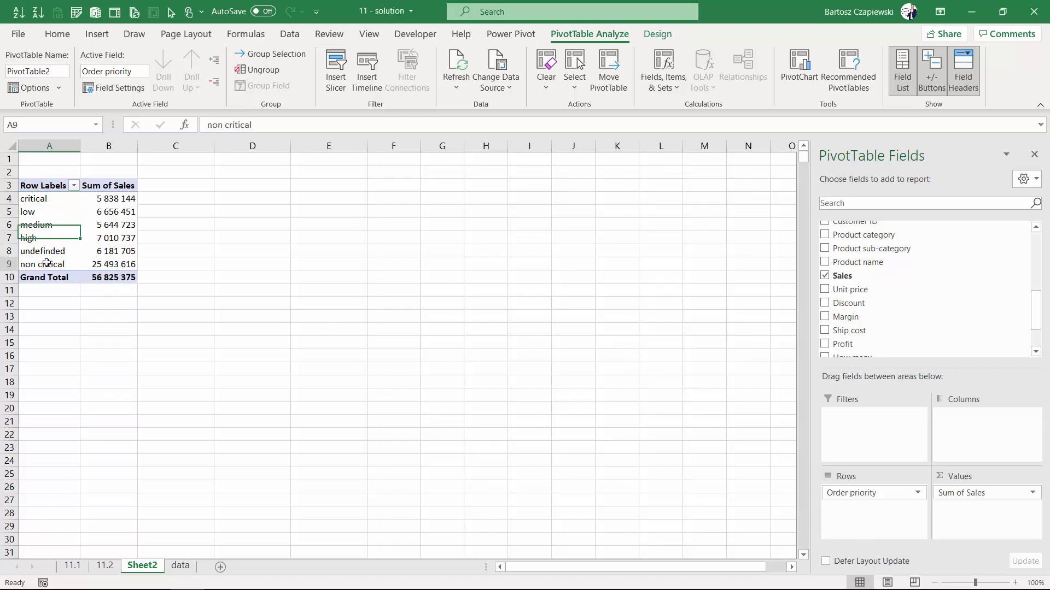
Switch Grand Totals off for rows and columns on the Design tab
left_click(111, 265)
left_click(109, 278)
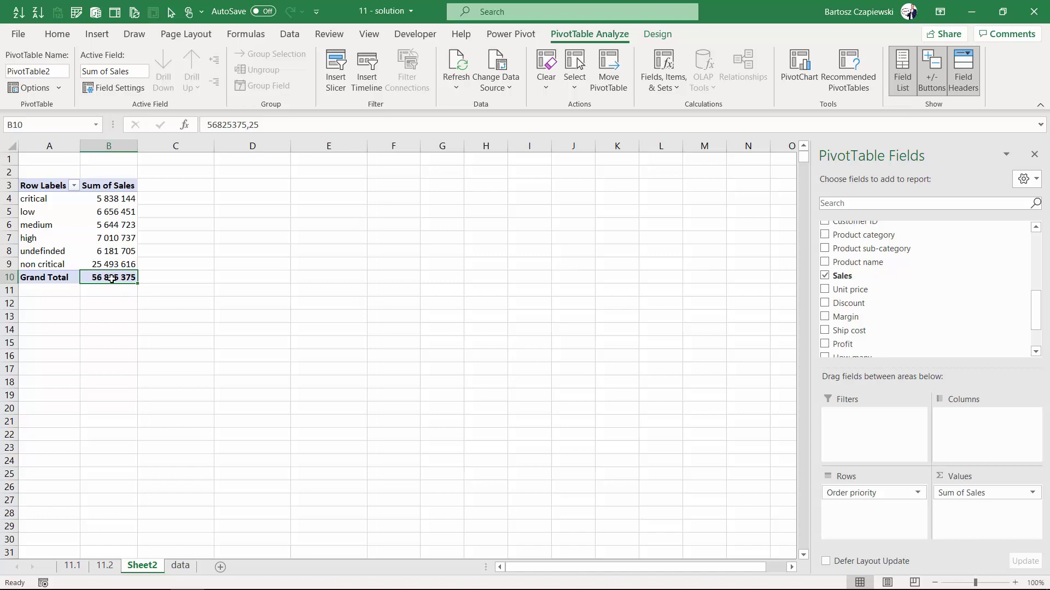
left_click(657, 34)
left_click(58, 72)
left_click(98, 124)
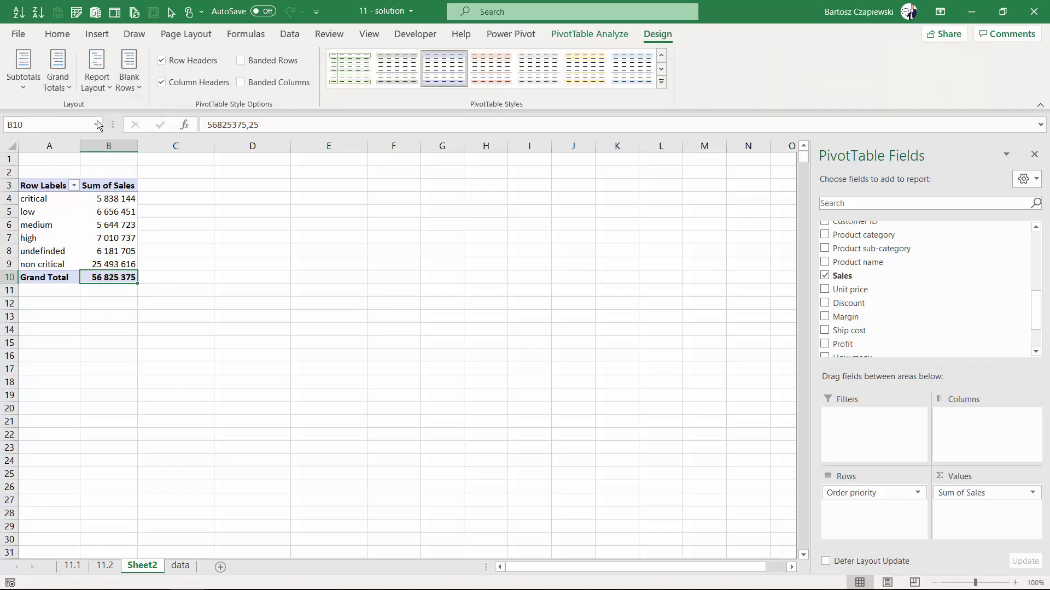
left_click(101, 266)
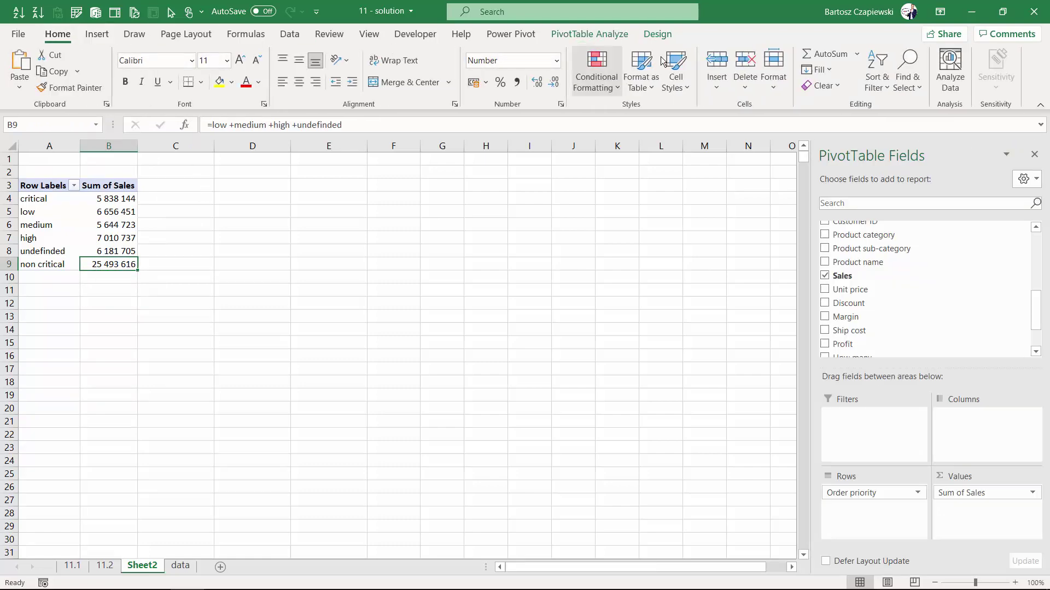
left_click(589, 34)
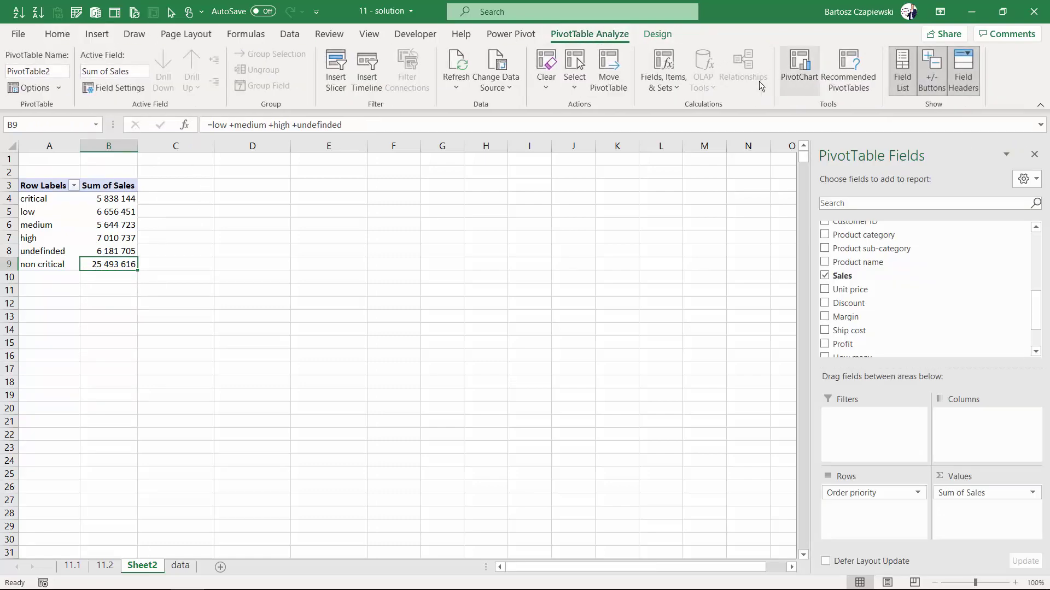
Cancel an accidentally opened Calculated Field dialog and select the critical row label
left_click(671, 92)
left_click(690, 105)
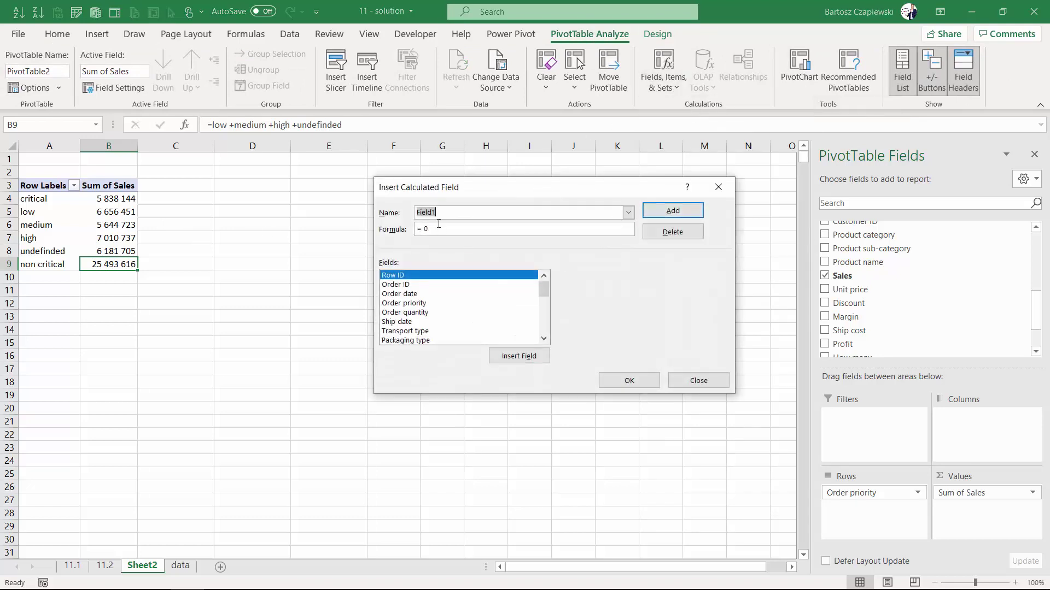
key("Escape")
left_click(49, 199)
Add calculated item 'share of critical' with formula =critical/(critical+'non critical')
left_click(664, 82)
left_click(690, 119)
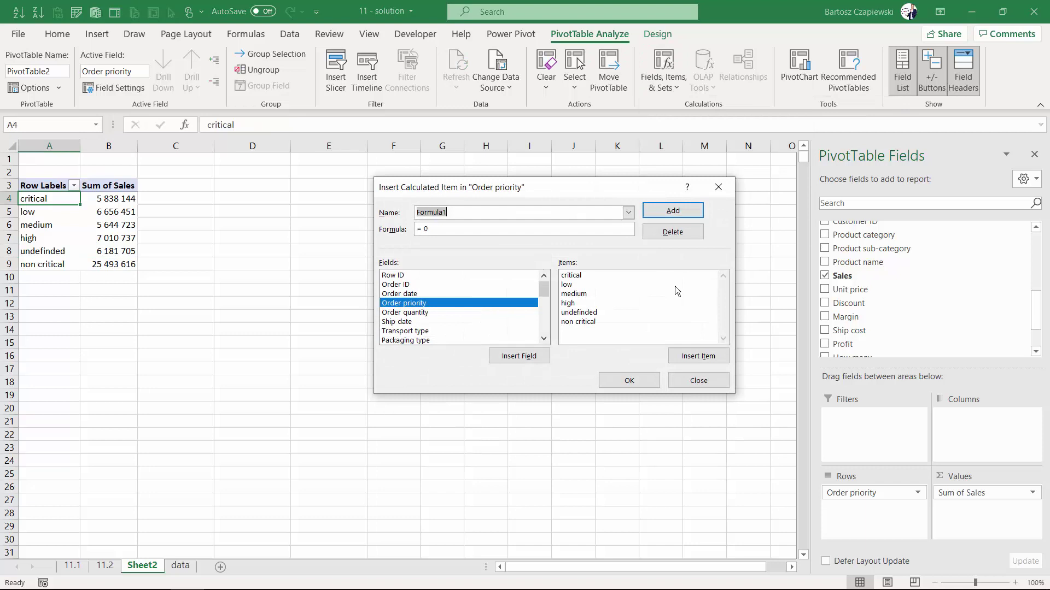
type("share of critical")
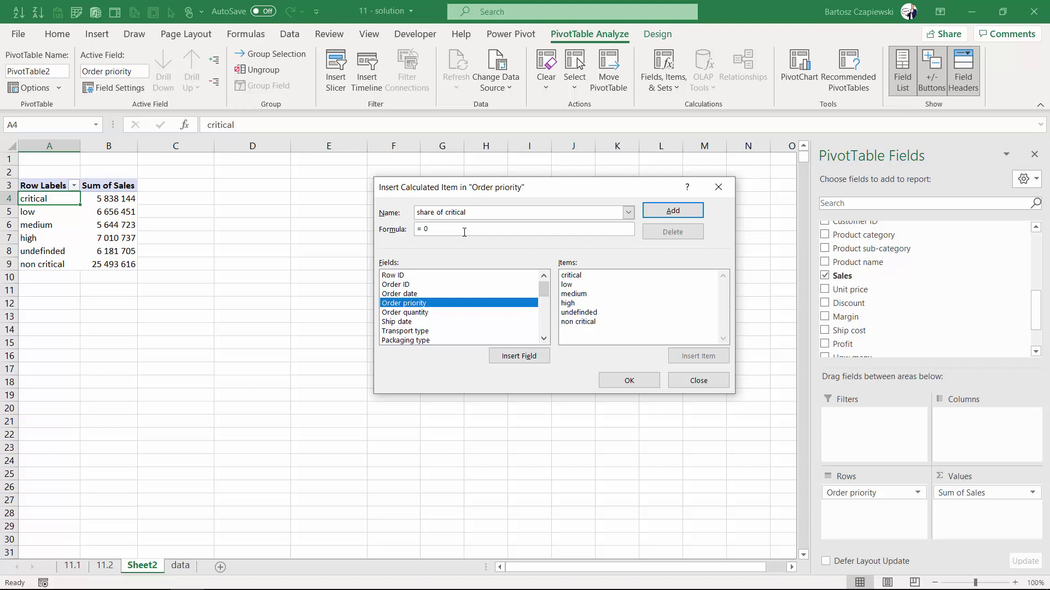
key("BackSpace")
double_click(579, 278)
type("/(")
double_click(579, 278)
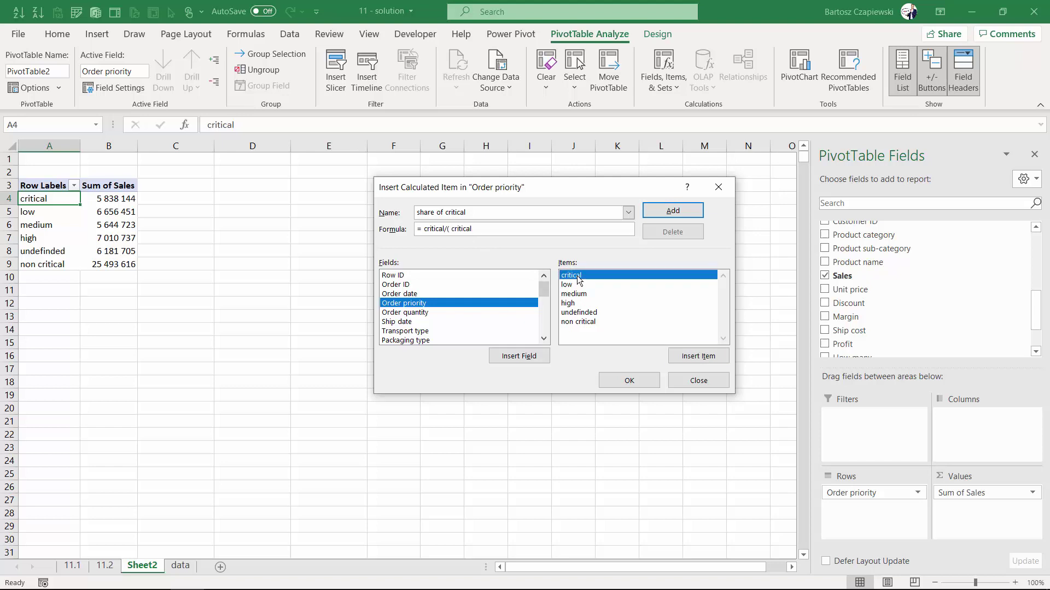
type("+")
double_click(582, 322)
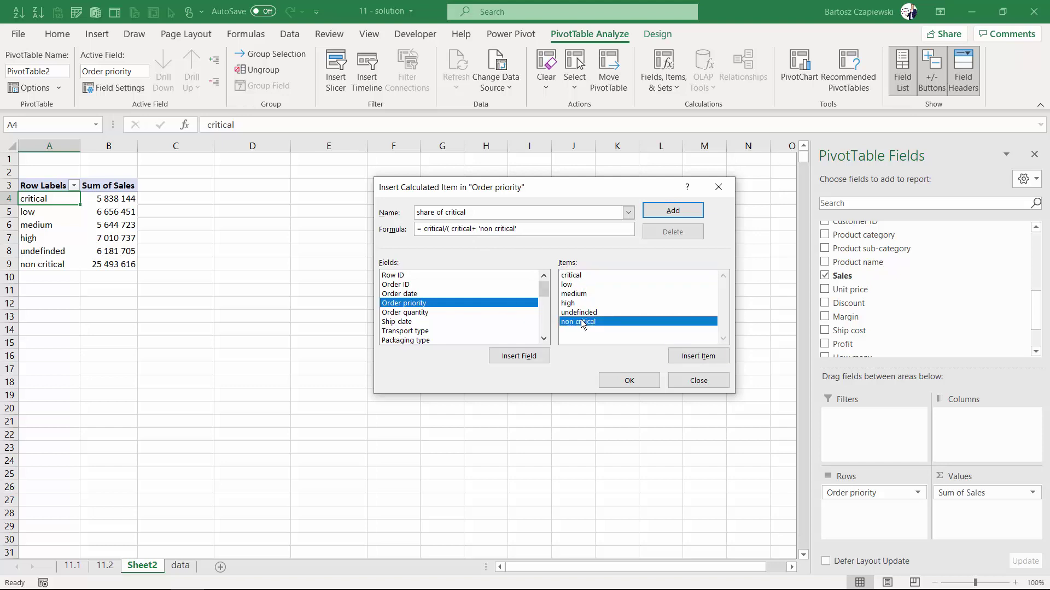
left_click(628, 380)
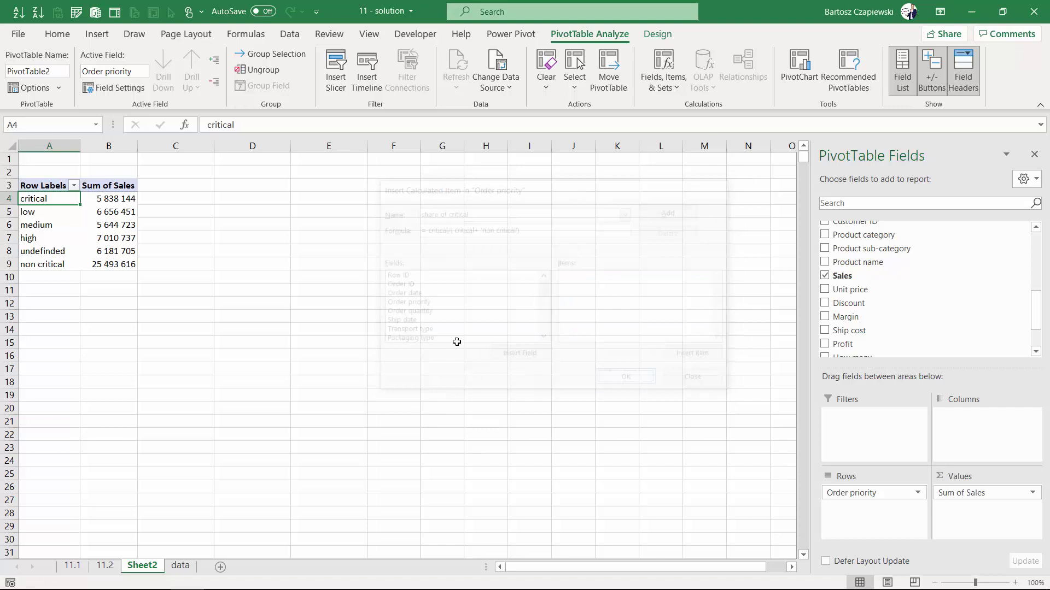
Apply percent format to the share of critical value with Ctrl+Shift+%, showing 19%
left_click(138, 277)
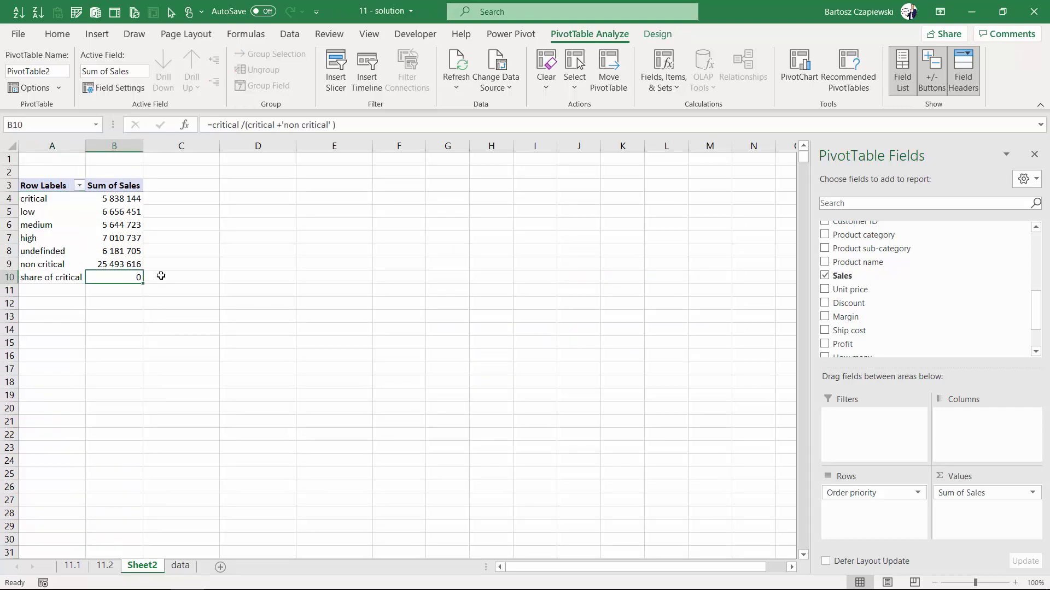
key("ctrl+shift+5")
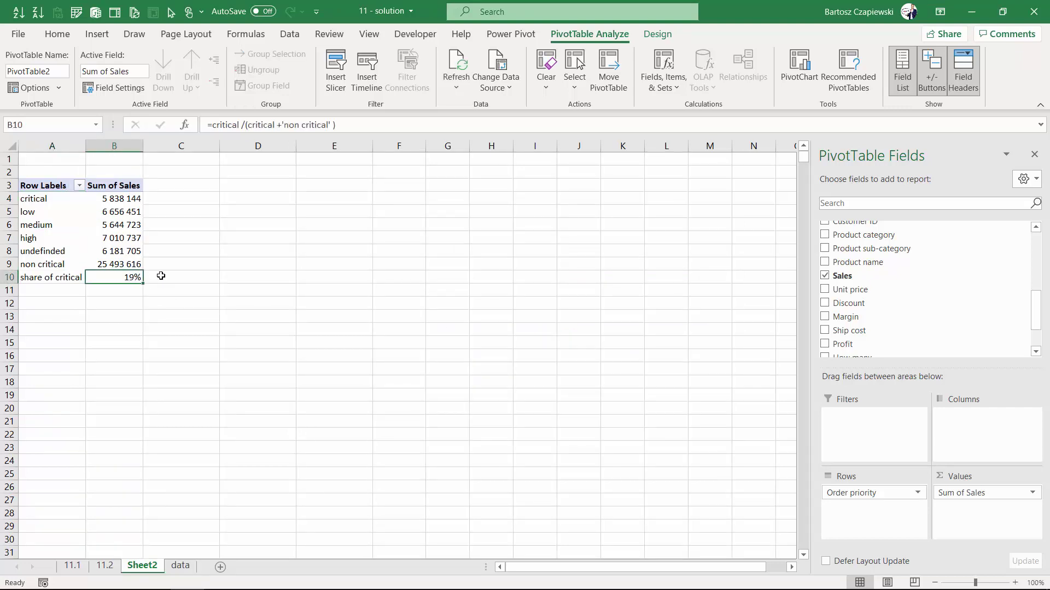